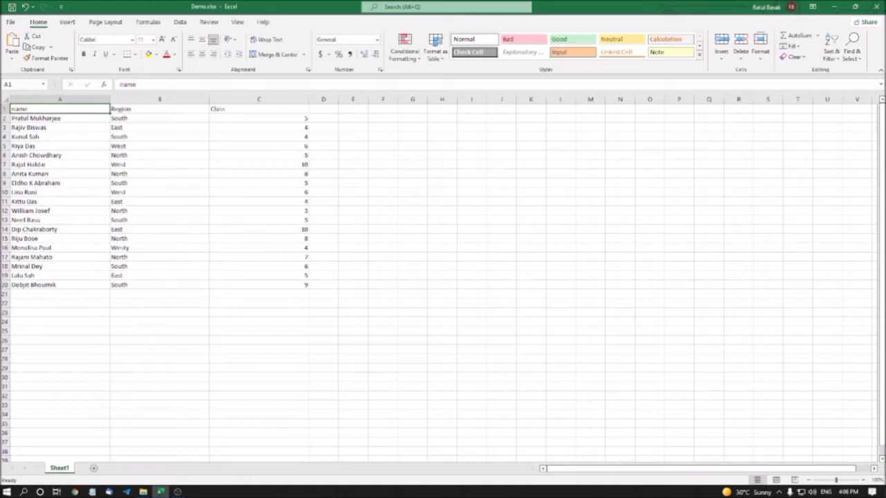
Examine the entries in the name column, starting from its first data row.
{"action": "left_click", "coordinate": [59, 118]}
{"action": "left_click", "coordinate": [60, 127]}
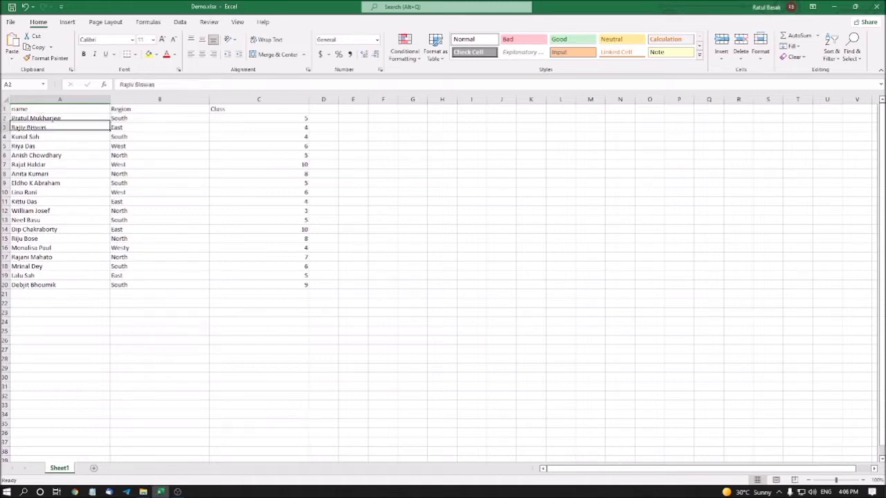
{"action": "left_click", "coordinate": [60, 136]}
{"action": "left_click", "coordinate": [59, 146]}
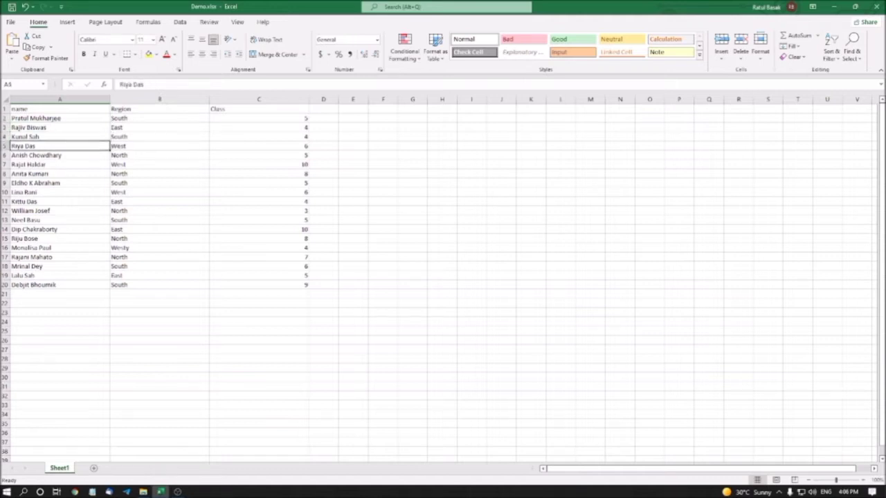
{"action": "left_click", "coordinate": [59, 155]}
{"action": "left_click", "coordinate": [59, 165]}
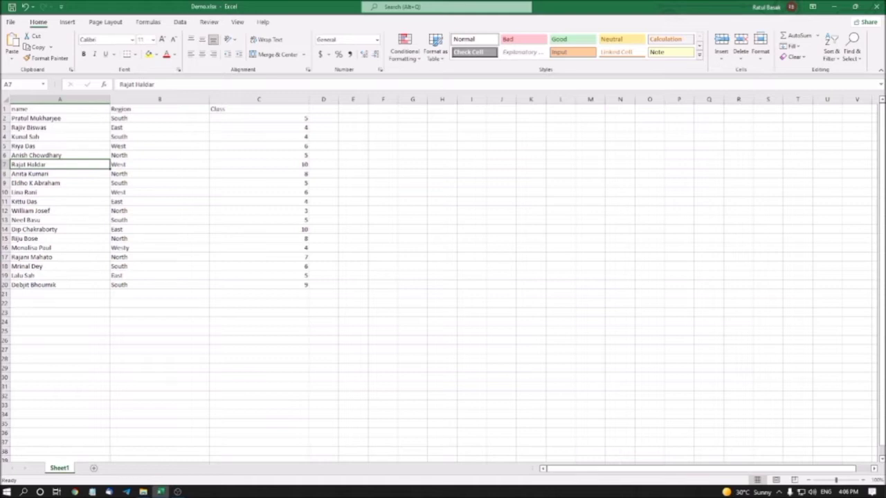
{"action": "left_click", "coordinate": [60, 108]}
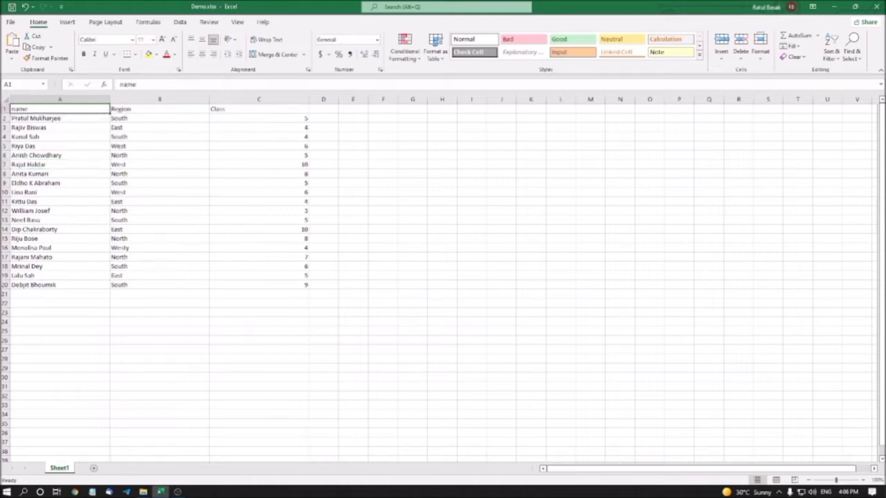
Examine the Region column's header and its first data rows.
{"action": "left_click", "coordinate": [159, 108]}
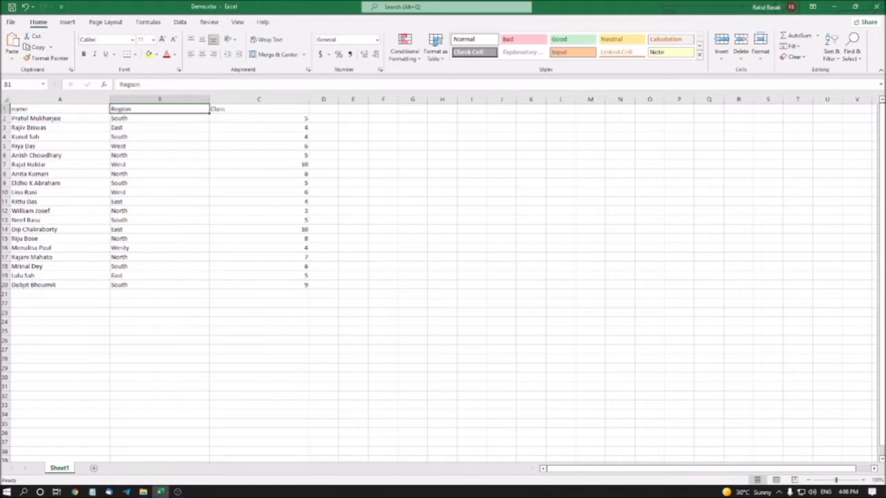
{"action": "left_click", "coordinate": [159, 118]}
{"action": "left_click", "coordinate": [160, 128]}
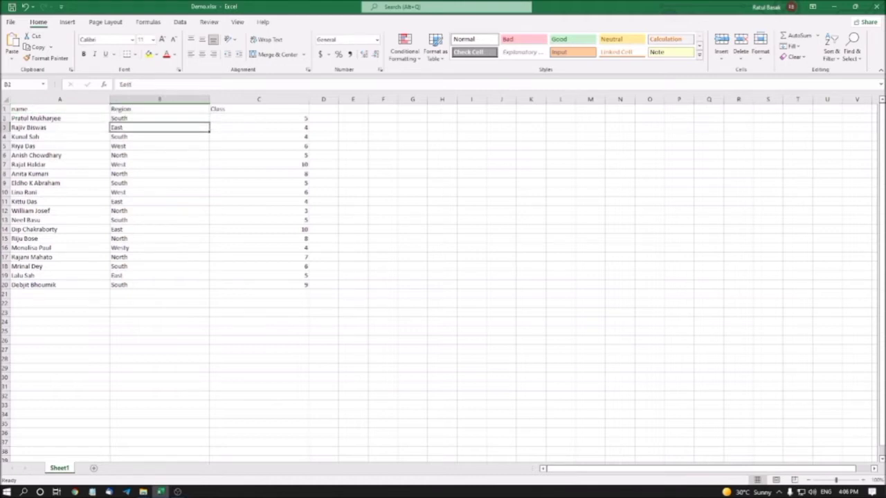
{"action": "left_click", "coordinate": [160, 136]}
{"action": "left_click", "coordinate": [160, 146]}
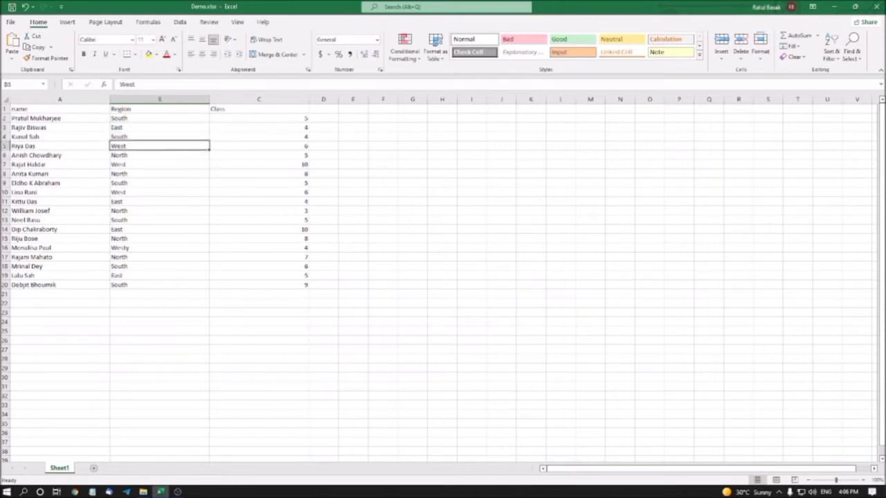
{"action": "left_click", "coordinate": [159, 155]}
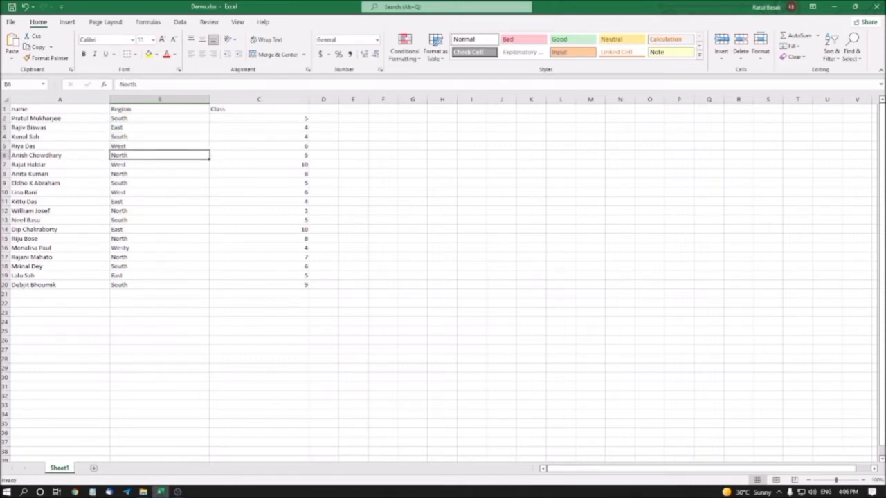
{"action": "left_click", "coordinate": [159, 164]}
{"action": "left_click", "coordinate": [159, 174]}
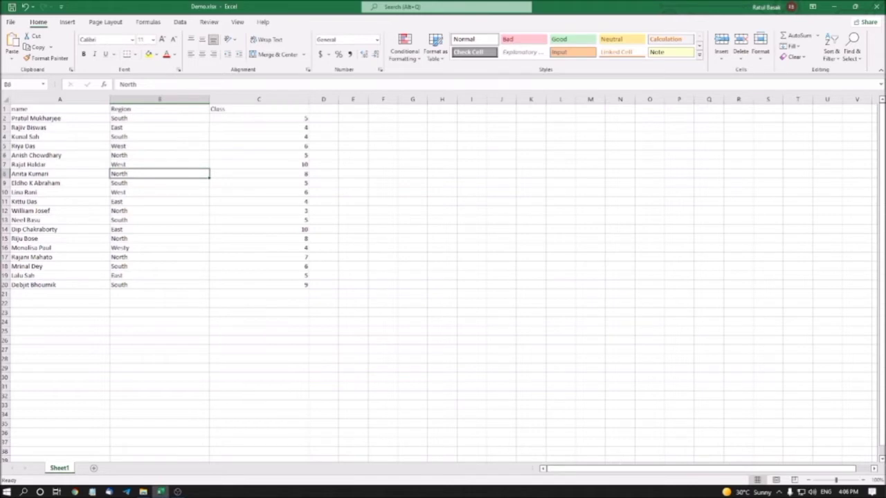
{"action": "left_click", "coordinate": [160, 183]}
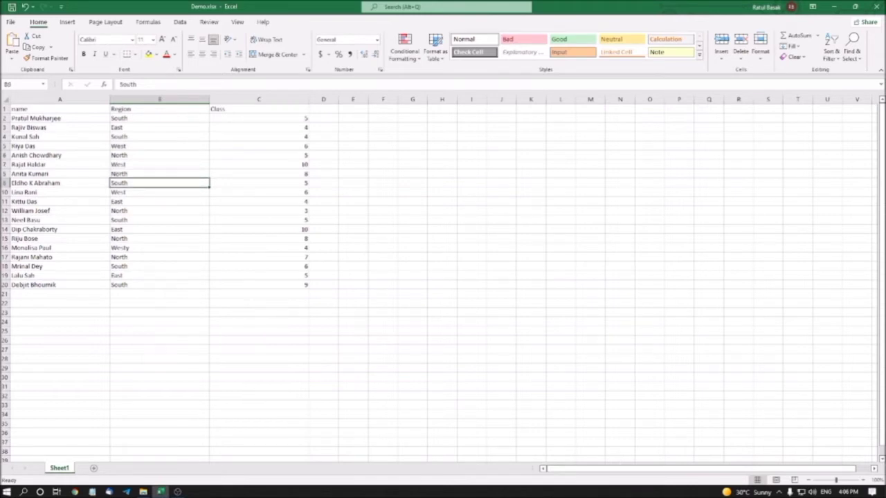
{"action": "left_click", "coordinate": [159, 109]}
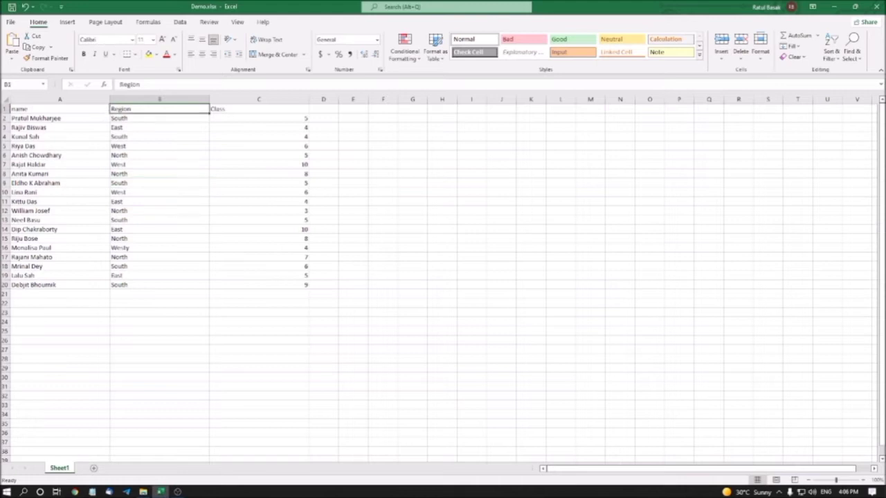
Examine the Class column's first data rows and go back over the column headers.
{"action": "left_click", "coordinate": [258, 109]}
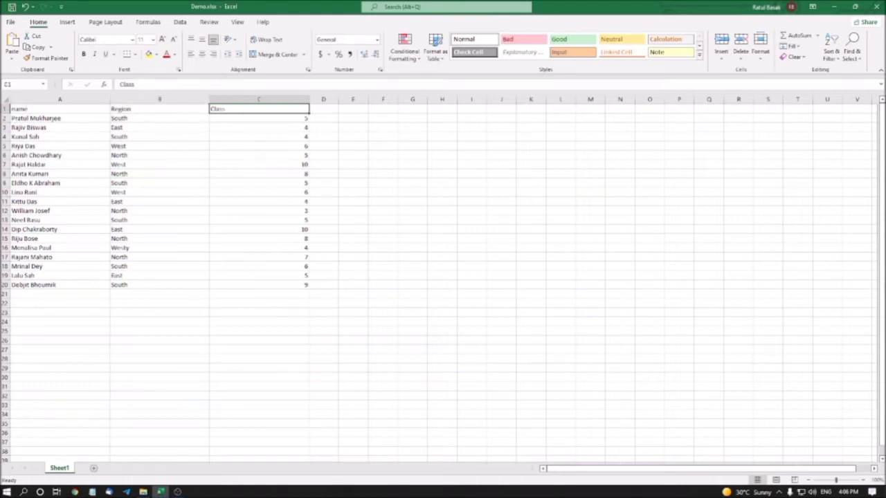
{"action": "left_click", "coordinate": [258, 118]}
{"action": "left_click", "coordinate": [259, 128]}
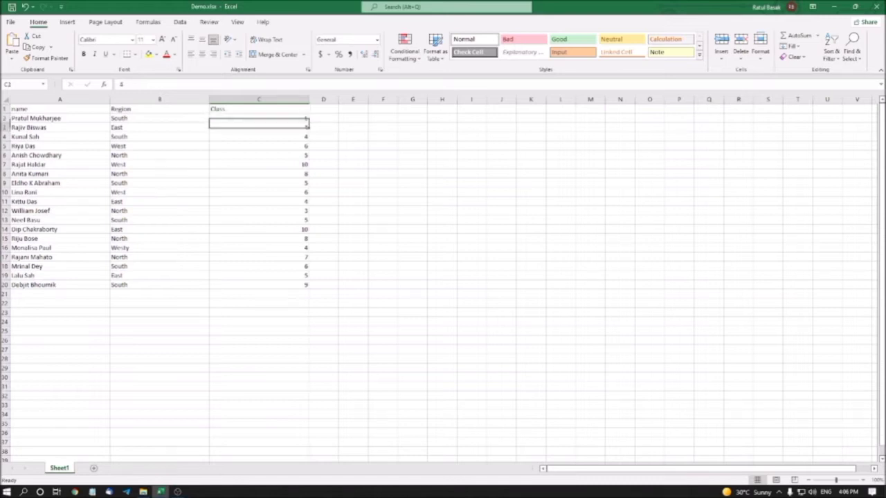
{"action": "left_click", "coordinate": [259, 136]}
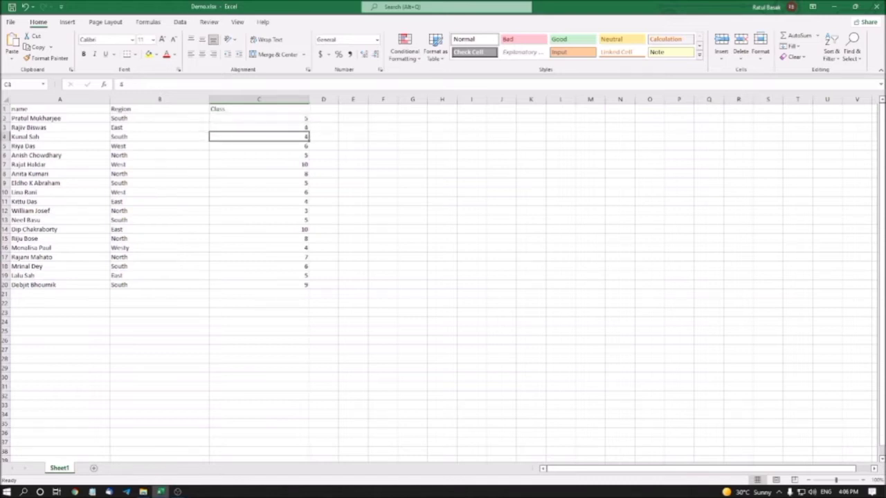
{"action": "left_click", "coordinate": [259, 146]}
{"action": "left_click", "coordinate": [259, 155]}
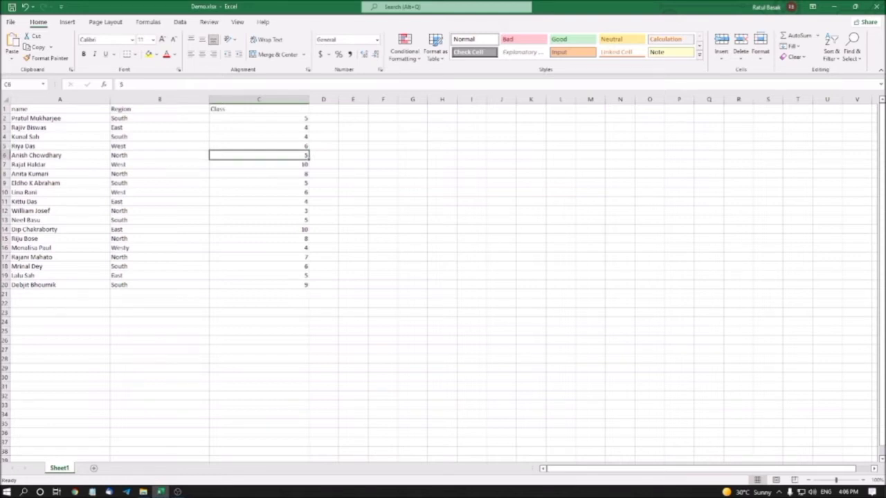
{"action": "left_click", "coordinate": [259, 108]}
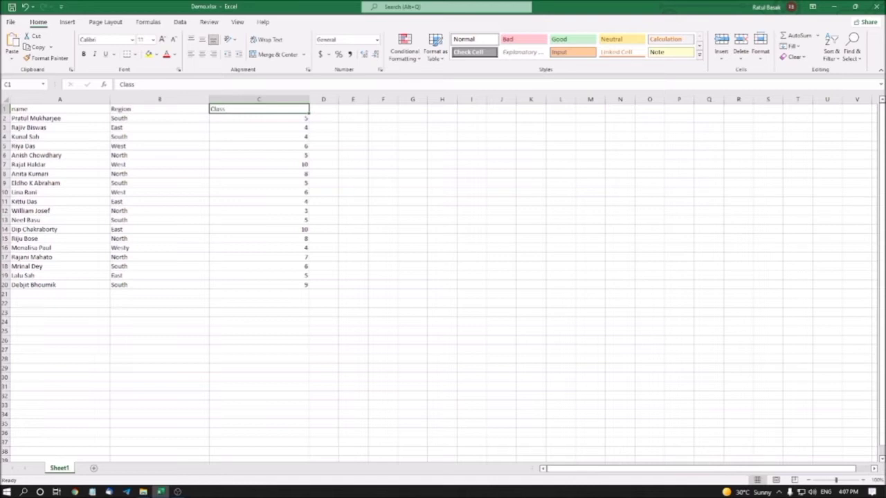
{"action": "left_click", "coordinate": [159, 109]}
{"action": "left_click", "coordinate": [60, 109]}
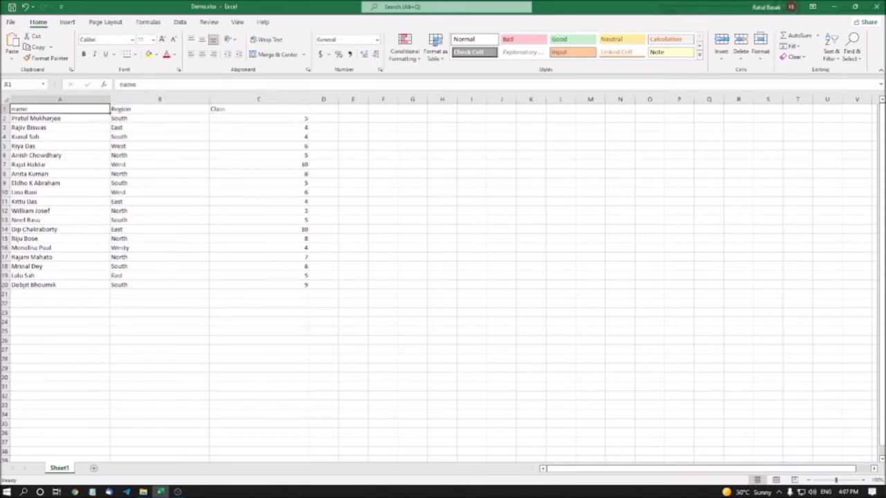
Turn on filtering for the table's header row and open the filter options of the Region column.
{"action": "left_click", "coordinate": [159, 109]}
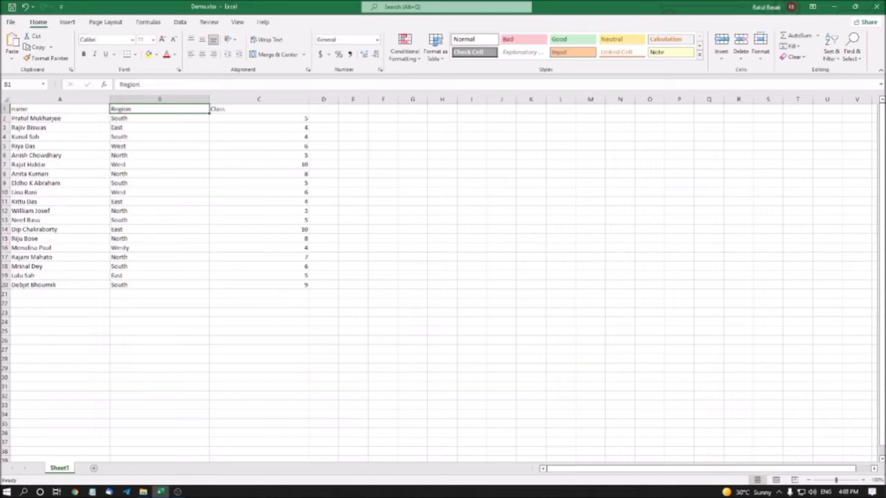
{"action": "key", "text": "ctrl+shift+l"}
{"action": "key", "text": "alt+Down"}
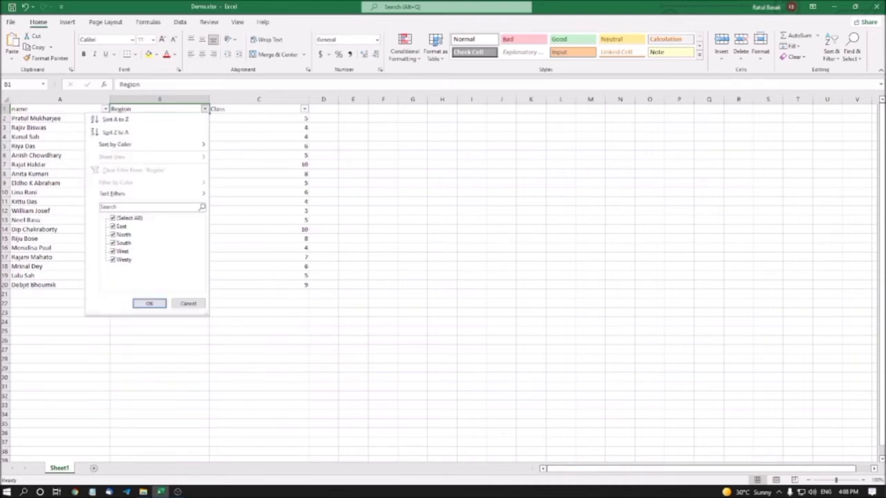
Go through the sort, color filter, text filter and search options available for the Region column.
{"action": "key", "text": "Down"}
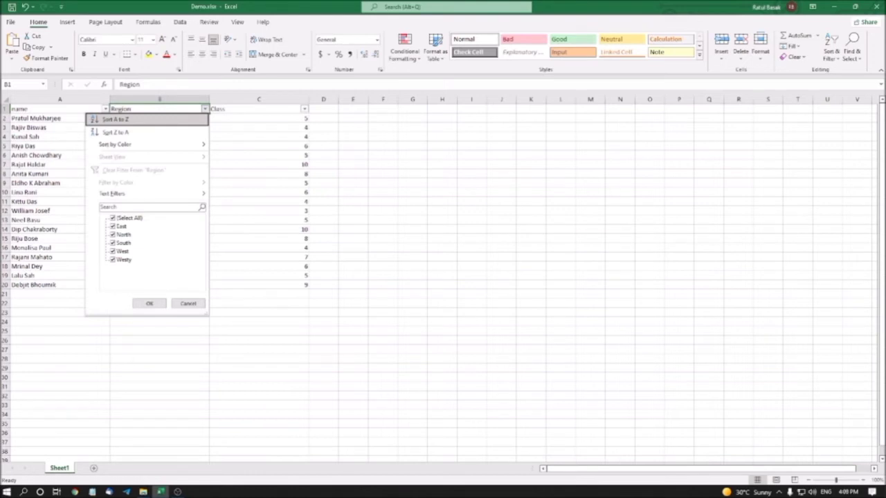
{"action": "key", "text": "Down"}
{"action": "key", "text": "Down"}
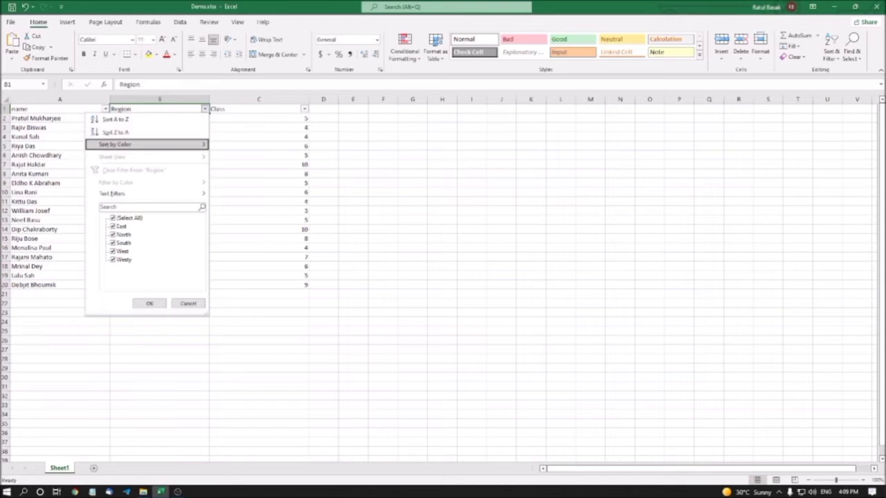
{"action": "key", "text": "Down"}
{"action": "key", "text": "Down"}
{"action": "key", "text": "Down"}
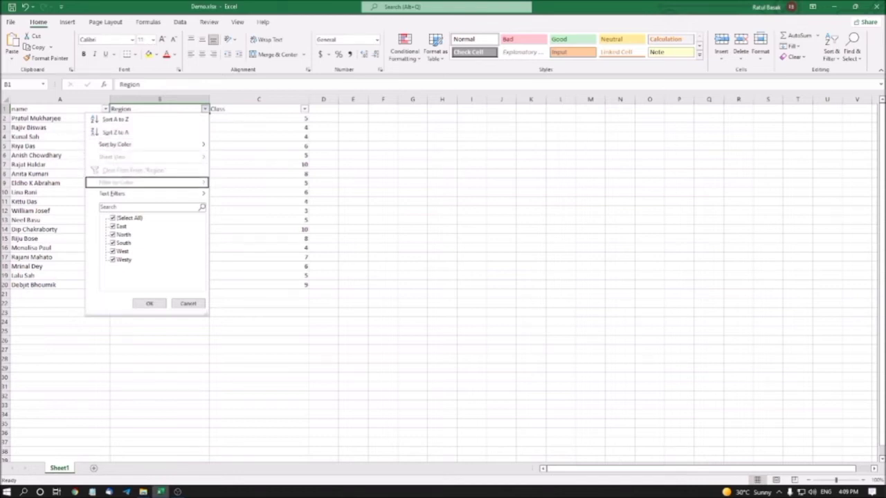
{"action": "key", "text": "Down"}
{"action": "key", "text": "Down"}
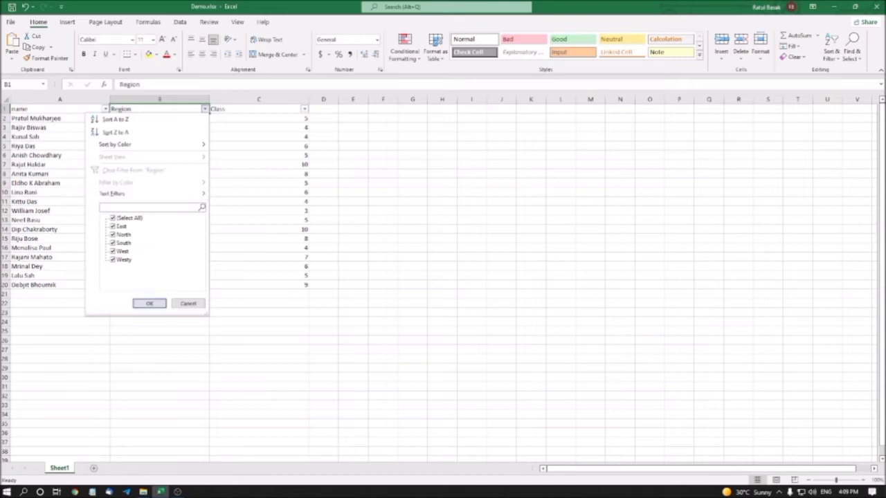
{"action": "key", "text": "Down"}
{"action": "key", "text": "Tab"}
{"action": "key", "text": "Tab"}
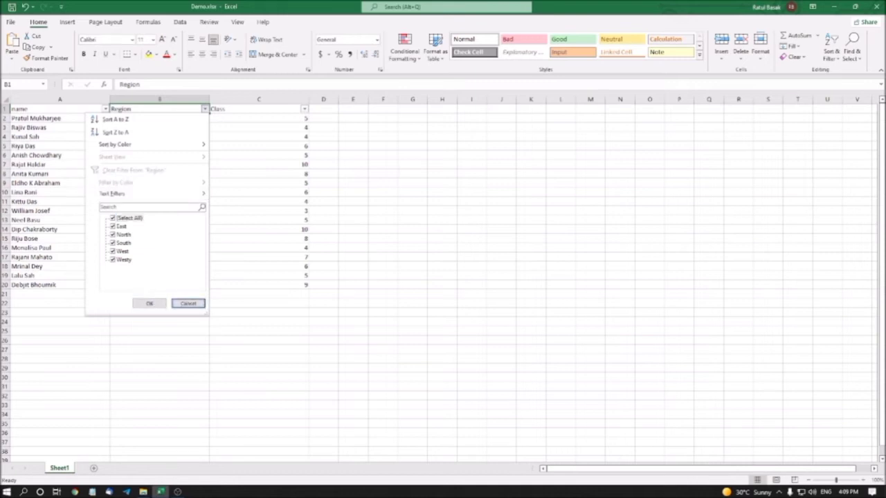
{"action": "key", "text": "Tab"}
{"action": "key", "text": "Down"}
{"action": "key", "text": "Down"}
{"action": "key", "text": "Down"}
{"action": "key", "text": "Down"}
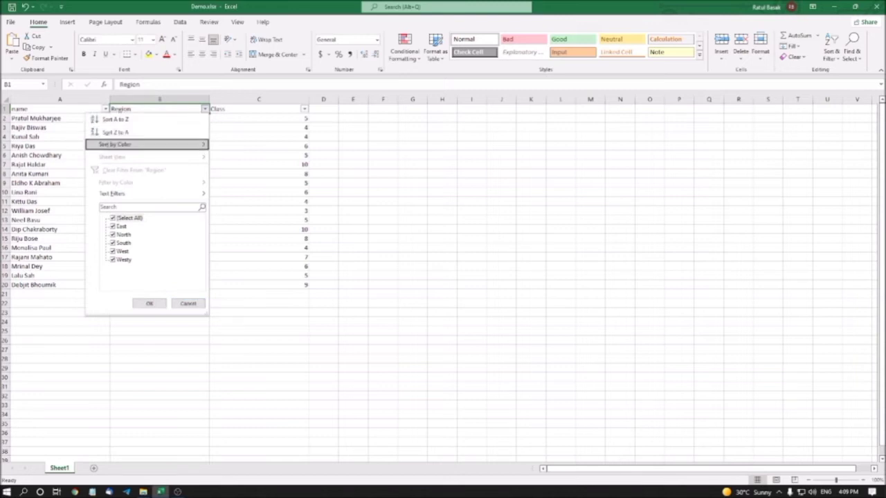
{"action": "key", "text": "Down"}
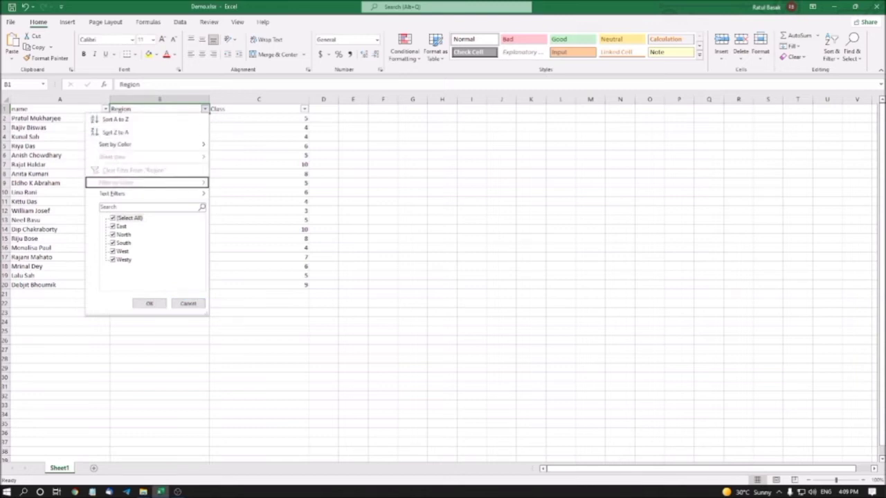
{"action": "key", "text": "Down"}
{"action": "key", "text": "Down"}
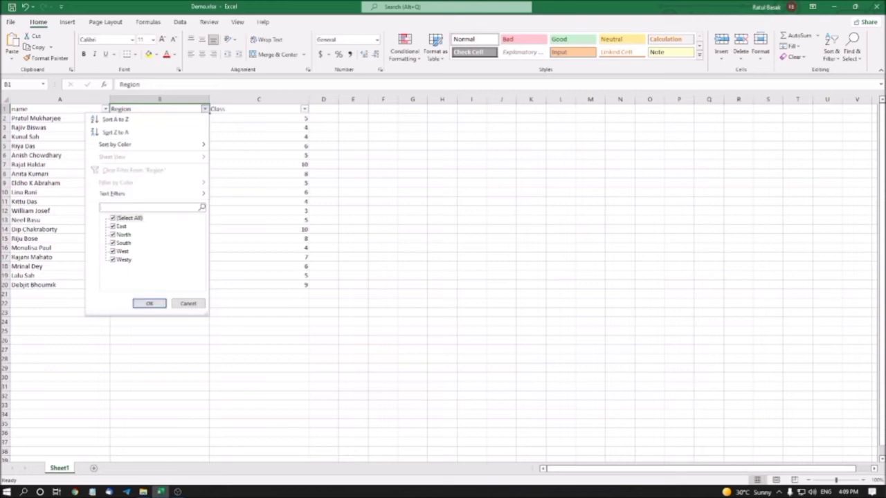
Filter the Region column to show only North and West.
{"action": "key", "text": "Down"}
{"action": "key", "text": "space"}
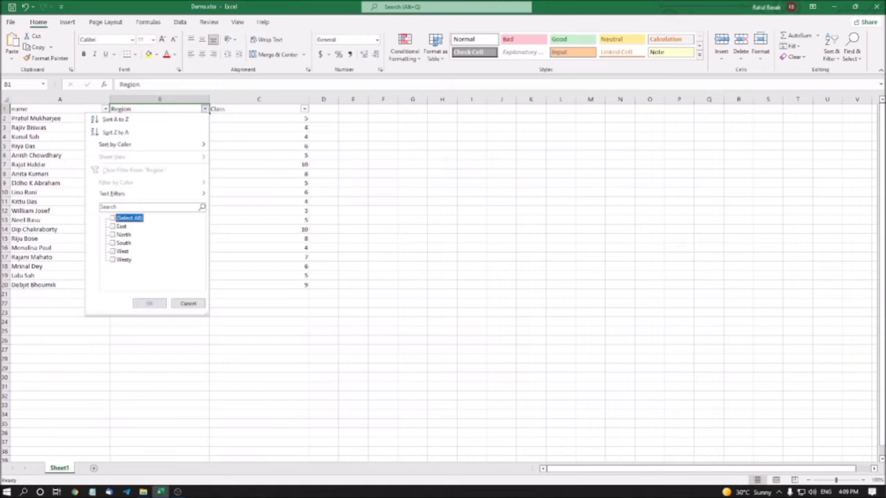
{"action": "key", "text": "Down"}
{"action": "key", "text": "Down"}
{"action": "key", "text": "space"}
{"action": "key", "text": "Down"}
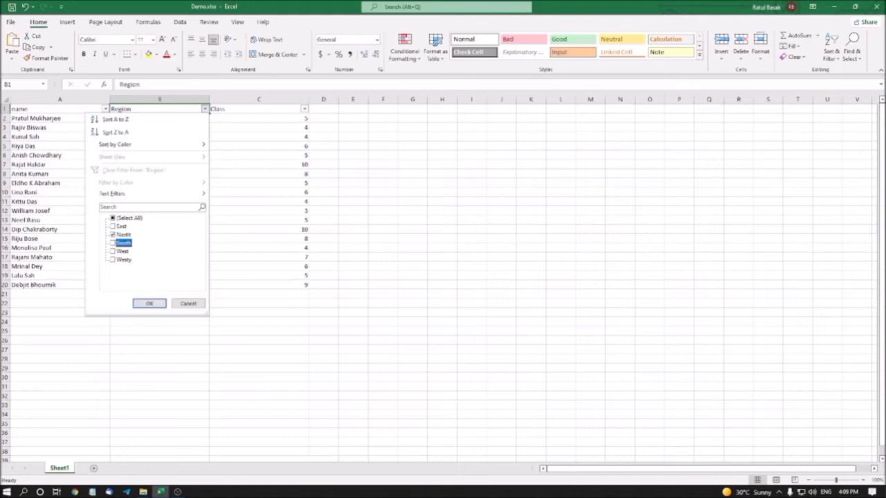
{"action": "key", "text": "Down"}
{"action": "key", "text": "Down"}
{"action": "key", "text": "Tab"}
{"action": "key", "text": "shift+Tab"}
{"action": "key", "text": "Tab"}
{"action": "key", "text": "Return"}
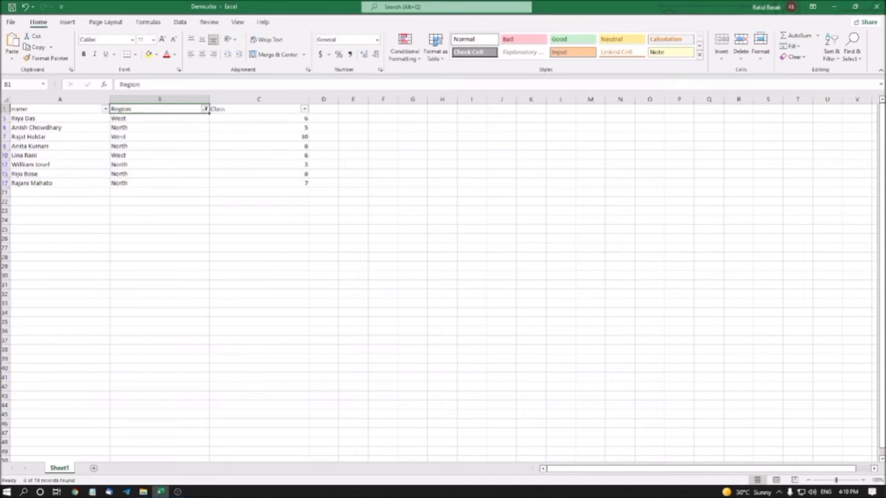
Check the Region values of the rows in the filtered list.
{"action": "left_click", "coordinate": [59, 109]}
{"action": "left_click", "coordinate": [159, 109]}
{"action": "key", "text": "Down"}
{"action": "key", "text": "Down"}
{"action": "key", "text": "Down"}
{"action": "key", "text": "Down"}
{"action": "key", "text": "Down"}
{"action": "key", "text": "Down"}
{"action": "key", "text": "Down"}
{"action": "key", "text": "Down"}
{"action": "key", "text": "Down"}
{"action": "key", "text": "Down"}
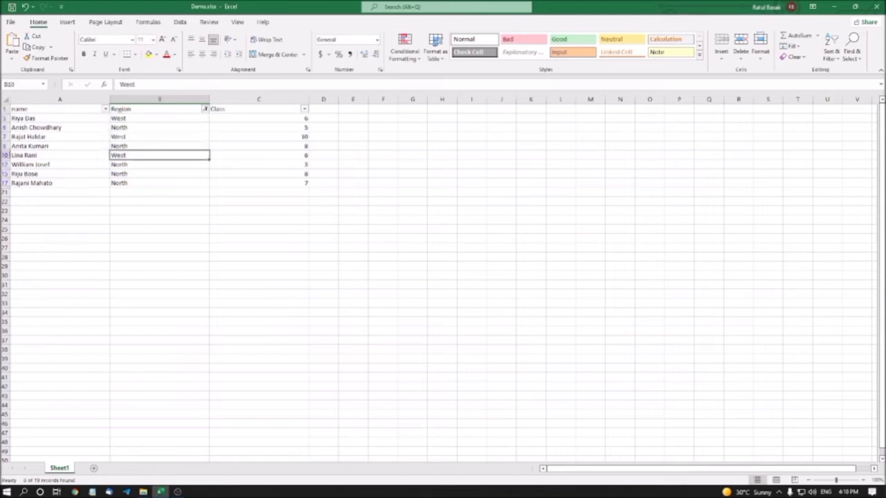
{"action": "key", "text": "Up"}
{"action": "key", "text": "Up"}
{"action": "key", "text": "Up"}
{"action": "key", "text": "Up"}
{"action": "key", "text": "Up"}
{"action": "key", "text": "Up"}
{"action": "key", "text": "Up"}
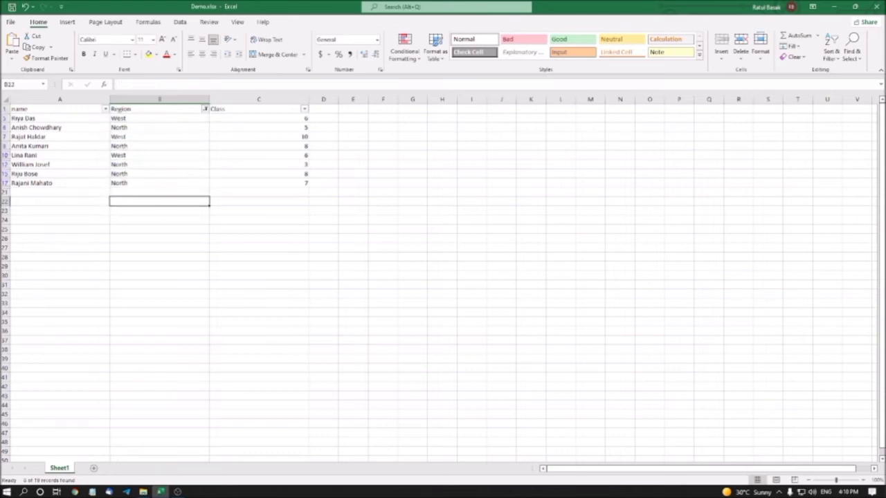
{"action": "key", "text": "Up"}
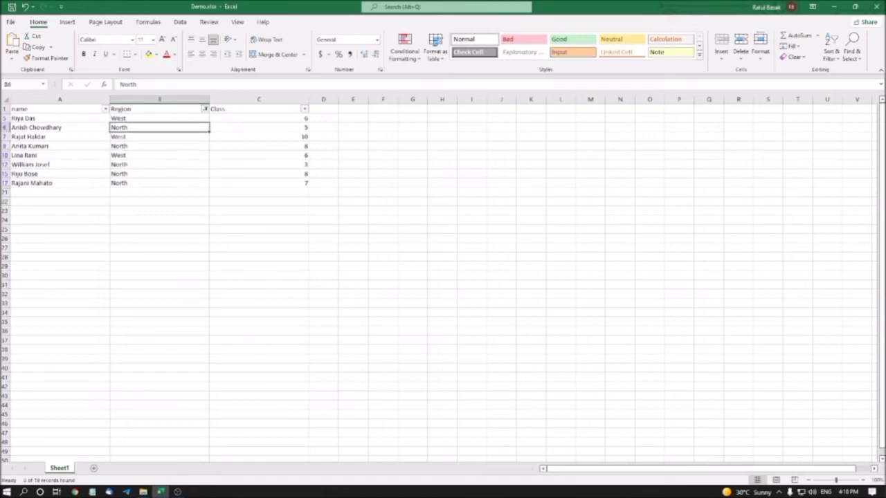
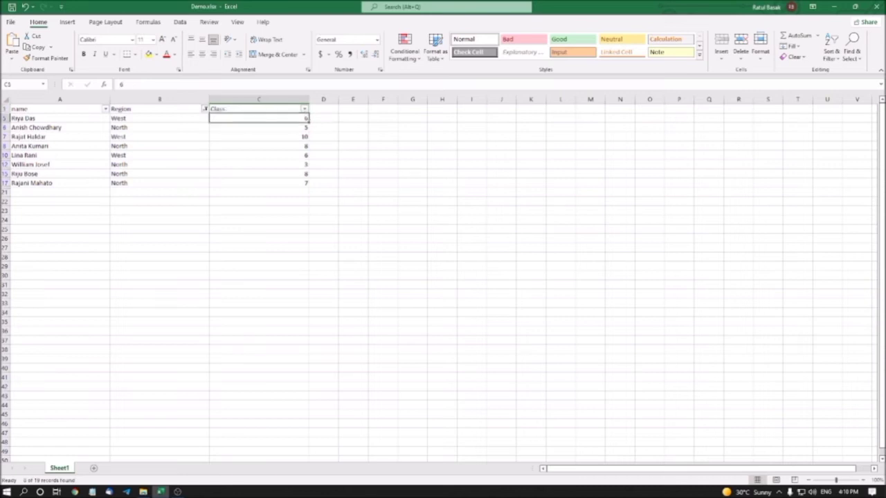
Examine the Class values of the filtered rows one by one.
{"action": "left_click", "coordinate": [259, 127]}
{"action": "left_click", "coordinate": [259, 118]}
{"action": "left_click", "coordinate": [258, 128]}
{"action": "left_click", "coordinate": [259, 136]}
{"action": "left_click", "coordinate": [259, 146]}
{"action": "left_click", "coordinate": [259, 155]}
{"action": "left_click", "coordinate": [259, 164]}
{"action": "left_click", "coordinate": [259, 174]}
{"action": "left_click", "coordinate": [259, 183]}
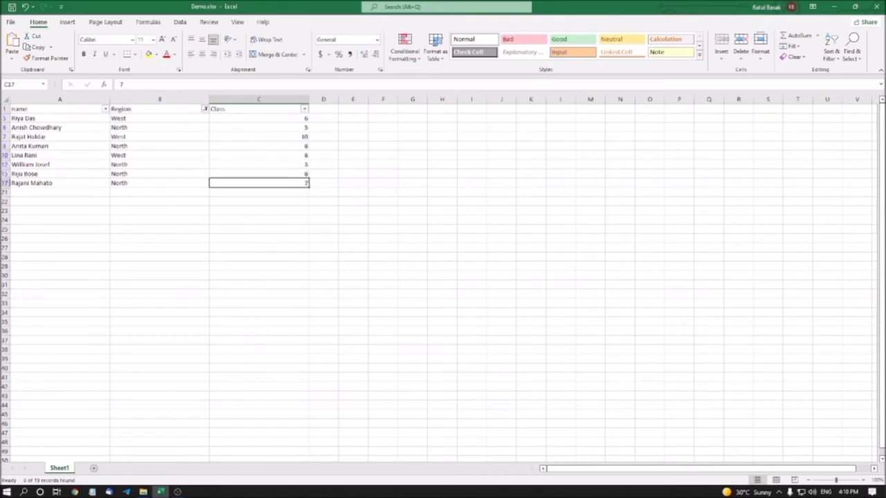
Undo the Region column's filter for North and West.
{"action": "left_click", "coordinate": [259, 191]}
{"action": "left_click", "coordinate": [259, 183]}
{"action": "left_click", "coordinate": [259, 174]}
{"action": "left_click", "coordinate": [259, 164]}
{"action": "left_click", "coordinate": [259, 109]}
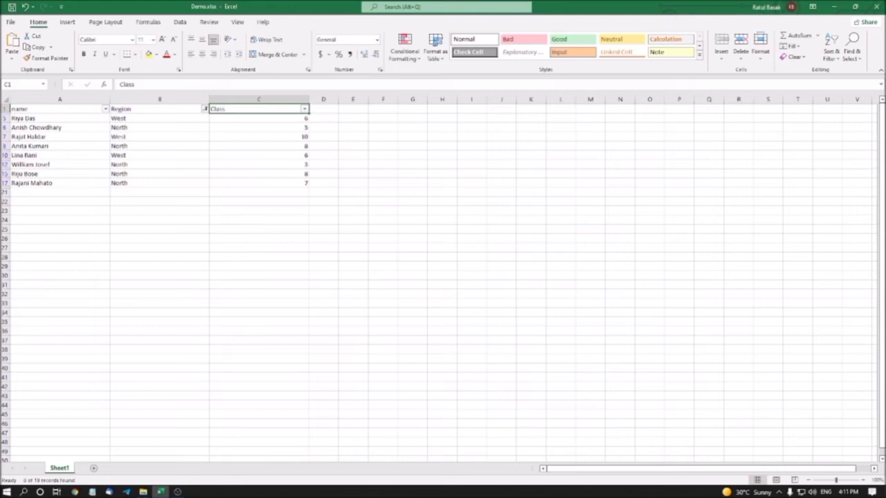
{"action": "key", "text": "Left"}
{"action": "key", "text": "ctrl+z"}
Turn the list's filter off and back on with the Class header selected.
{"action": "key", "text": "Down"}
{"action": "key", "text": "Down"}
{"action": "key", "text": "Down"}
{"action": "key", "text": "Down"}
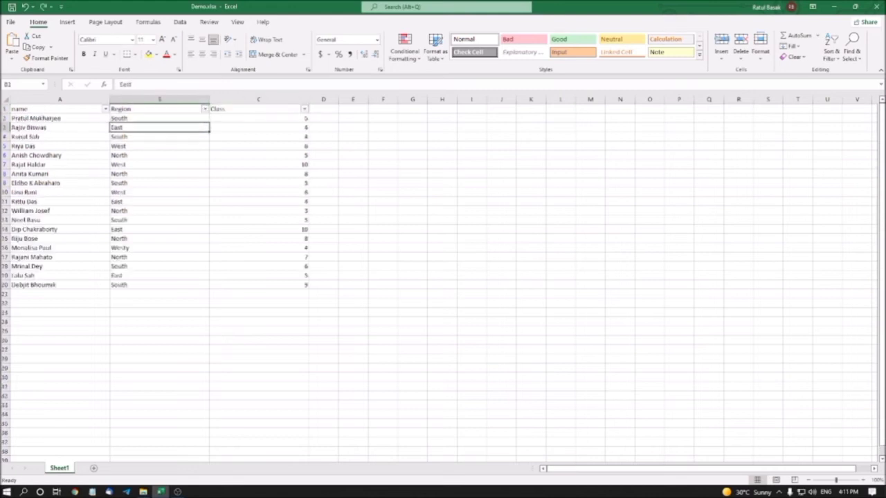
{"action": "key", "text": "Up"}
{"action": "key", "text": "Up"}
{"action": "key", "text": "Up"}
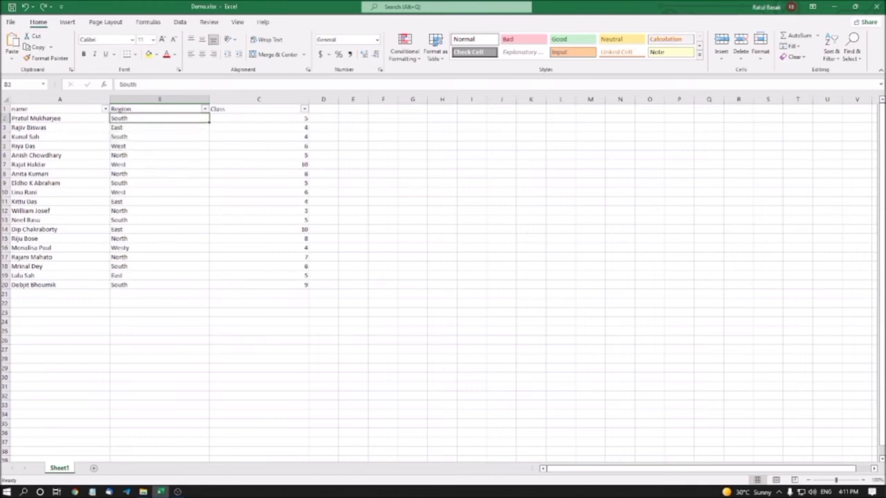
{"action": "key", "text": "Right"}
{"action": "key", "text": "Left"}
{"action": "key", "text": "Right"}
{"action": "key", "text": "Up"}
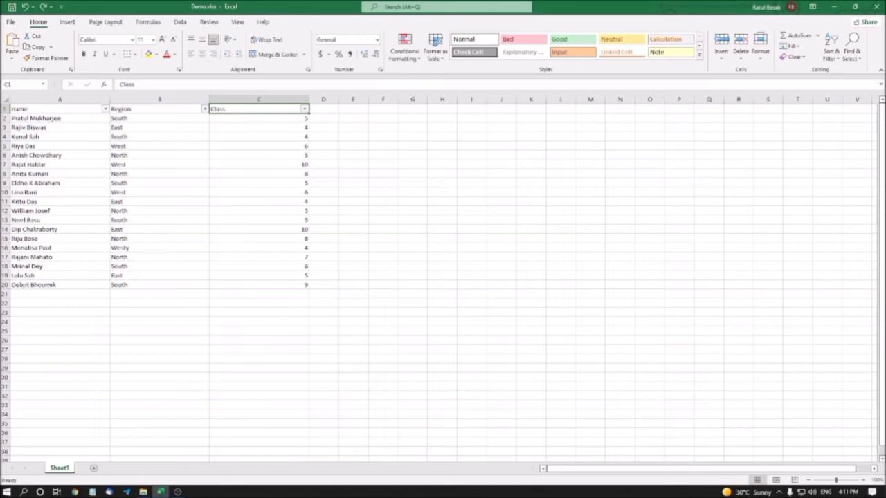
{"action": "key", "text": "ctrl+shift+l"}
{"action": "key", "text": "alt+Down"}
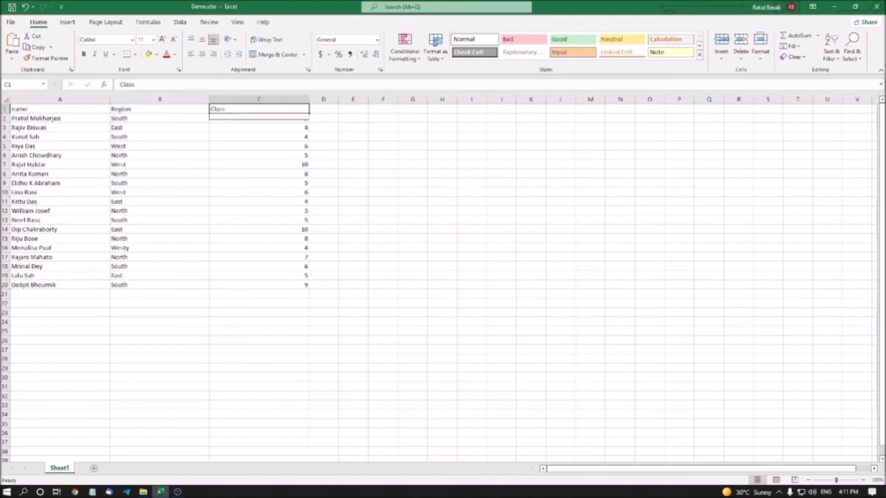
{"action": "key", "text": "ctrl+shift+l"}
Go through the sort, color, number filter and search options available for the Class column.
{"action": "key", "text": "alt+Down"}
{"action": "key", "text": "Down"}
{"action": "key", "text": "Down"}
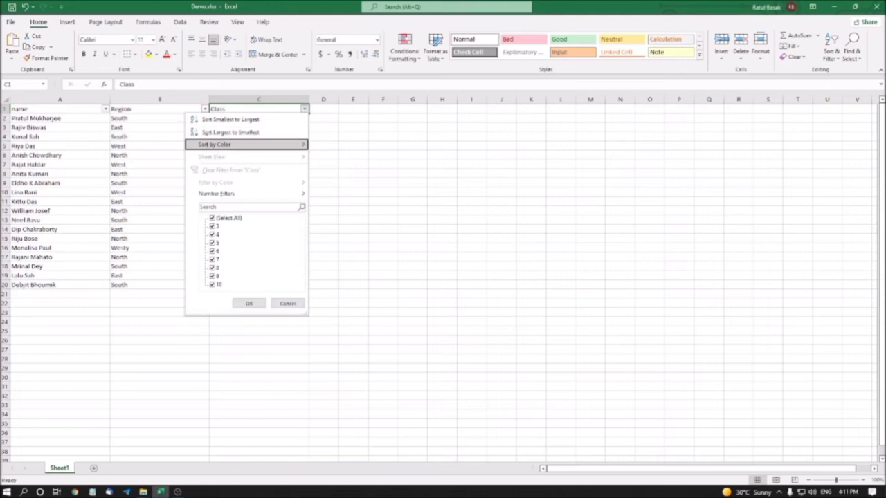
{"action": "key", "text": "Down"}
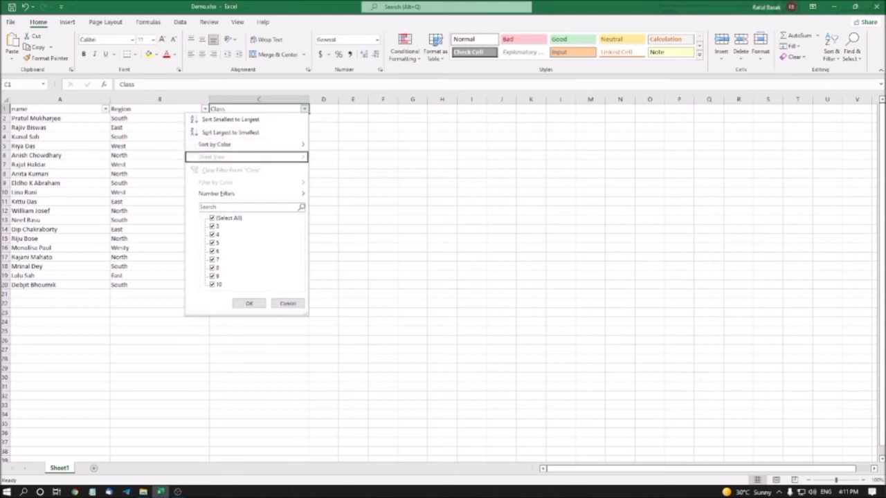
{"action": "key", "text": "Down"}
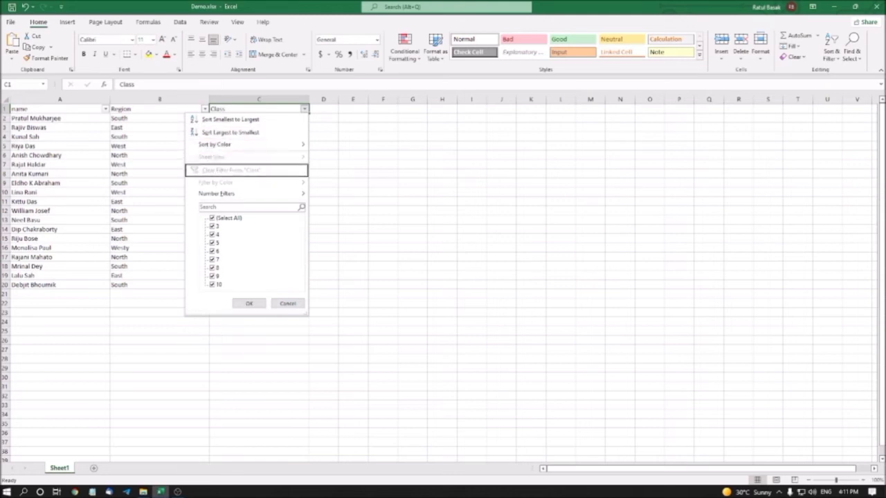
{"action": "key", "text": "Down"}
{"action": "key", "text": "Down"}
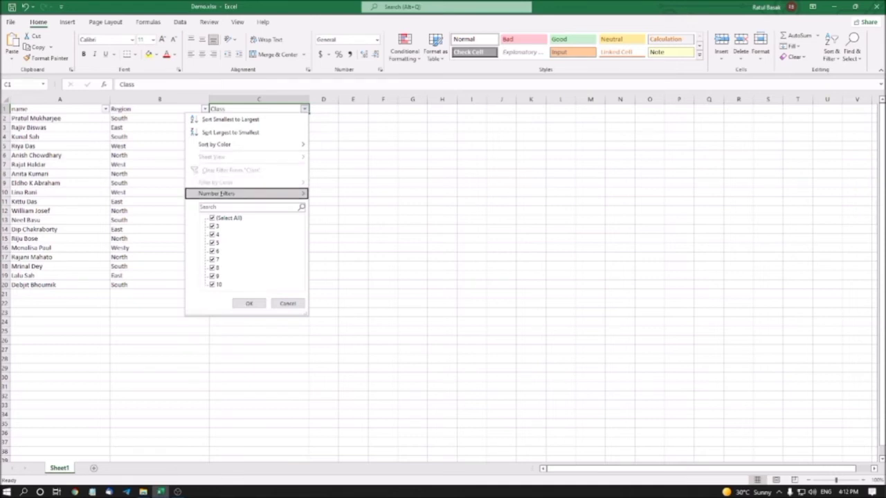
{"action": "key", "text": "Down"}
{"action": "key", "text": "Down"}
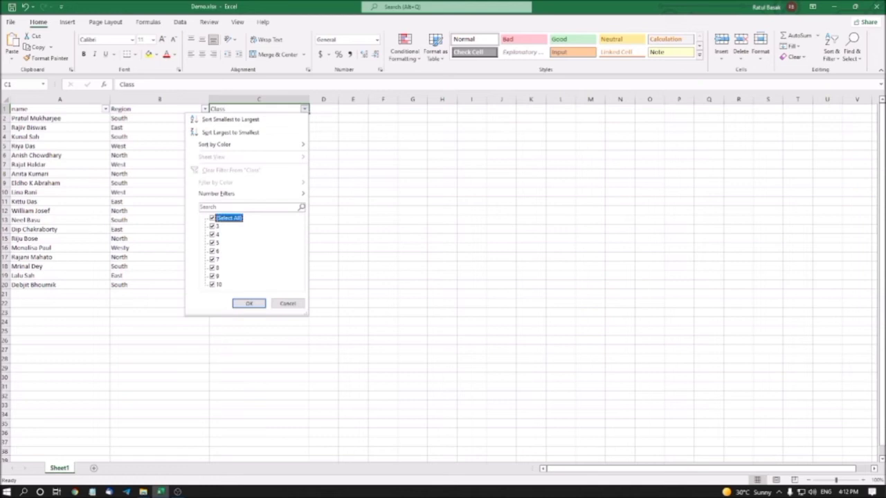
Filter the Class column to show only class 4.
{"action": "key", "text": "space"}
{"action": "key", "text": "Down"}
{"action": "key", "text": "Down"}
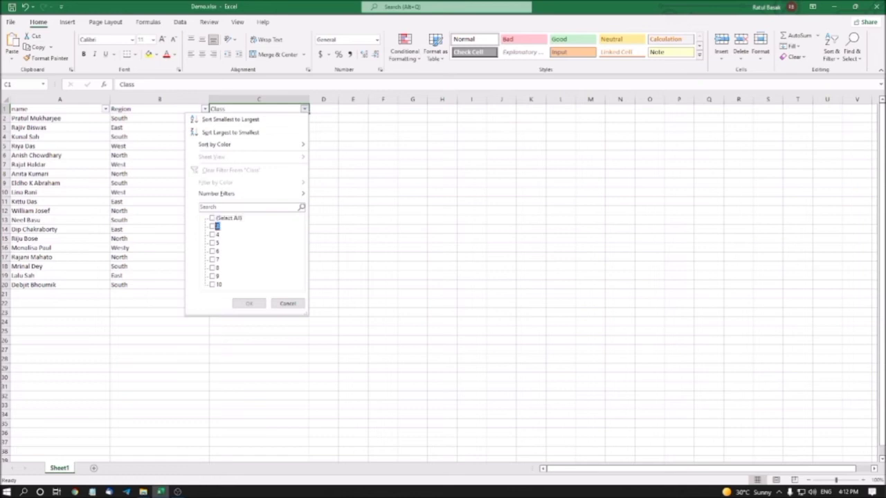
{"action": "key", "text": "space"}
{"action": "key", "text": "Down"}
{"action": "key", "text": "Down"}
{"action": "key", "text": "Down"}
{"action": "key", "text": "Down"}
{"action": "key", "text": "Down"}
{"action": "key", "text": "Down"}
{"action": "key", "text": "Tab"}
{"action": "key", "text": "Return"}
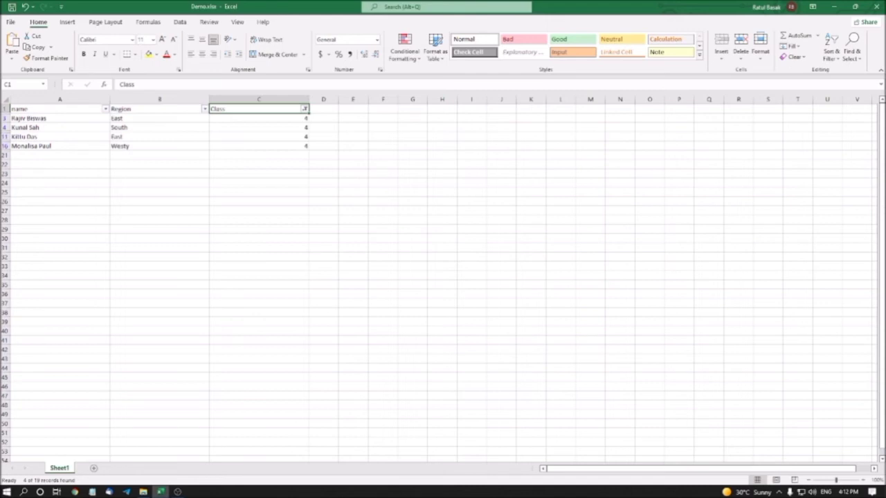
Examine the Class values of the rows left by the class 4 filter.
{"action": "left_click", "coordinate": [258, 117]}
{"action": "key", "text": "Up"}
{"action": "key", "text": "Down"}
{"action": "key", "text": "Down"}
{"action": "key", "text": "Down"}
{"action": "key", "text": "Down"}
{"action": "key", "text": "Down"}
{"action": "key", "text": "Up"}
{"action": "key", "text": "Up"}
{"action": "key", "text": "Up"}
{"action": "key", "text": "Up"}
{"action": "key", "text": "Down"}
{"action": "key", "text": "Down"}
{"action": "key", "text": "Down"}
{"action": "key", "text": "Down"}
{"action": "key", "text": "Up"}
{"action": "key", "text": "Up"}
{"action": "key", "text": "Up"}
Check the Region values of the class 4 rows one by one.
{"action": "key", "text": "Left"}
{"action": "key", "text": "Down"}
{"action": "key", "text": "Down"}
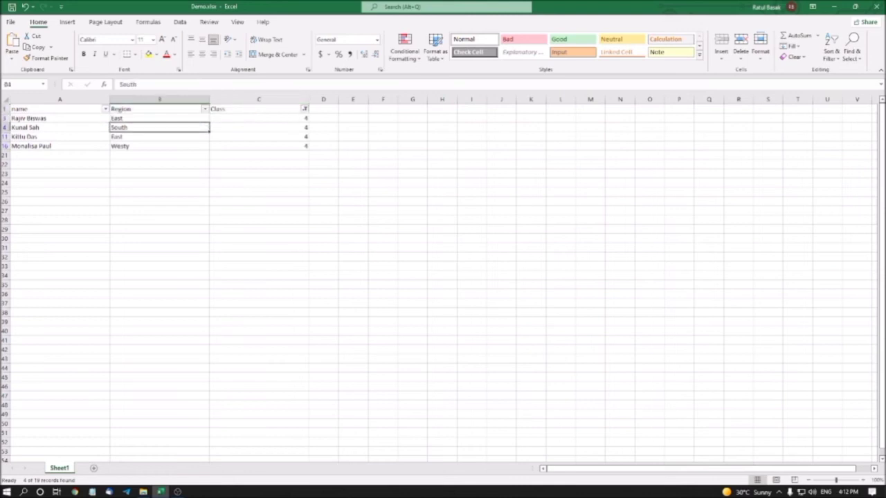
{"action": "key", "text": "Down"}
{"action": "key", "text": "Down"}
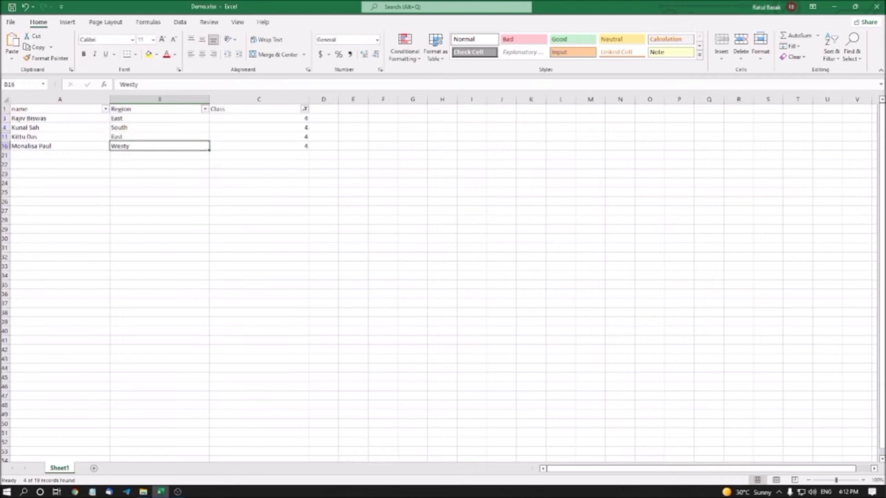
{"action": "key", "text": "Down"}
{"action": "key", "text": "Up"}
{"action": "key", "text": "Up"}
{"action": "key", "text": "Up"}
{"action": "key", "text": "Up"}
{"action": "key", "text": "Up"}
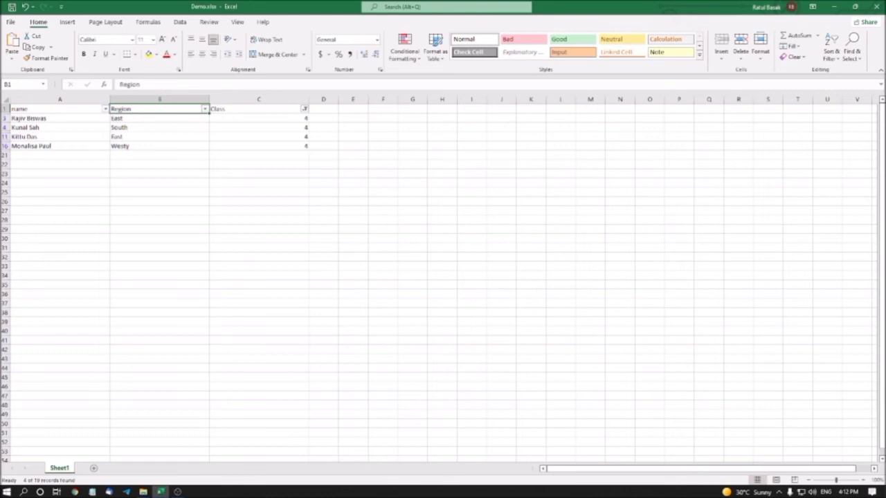
Filter the Region column of the class 4 rows to show only East.
{"action": "key", "text": "alt+Down"}
{"action": "key", "text": "Down"}
{"action": "key", "text": "Down"}
{"action": "key", "text": "Down"}
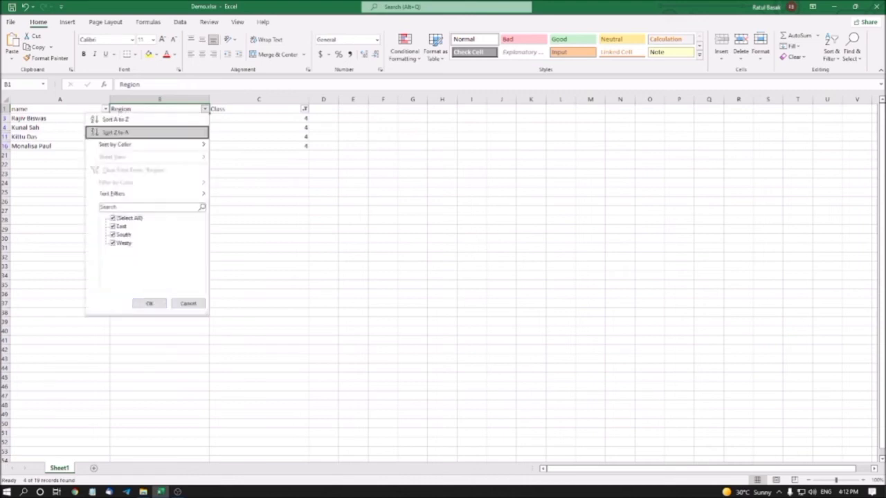
{"action": "key", "text": "Down"}
{"action": "key", "text": "Down"}
{"action": "key", "text": "Down"}
{"action": "key", "text": "Down"}
{"action": "key", "text": "Down"}
{"action": "key", "text": "Down"}
{"action": "key", "text": "Up"}
{"action": "key", "text": "space"}
{"action": "key", "text": "Down"}
{"action": "key", "text": "space"}
{"action": "key", "text": "Down"}
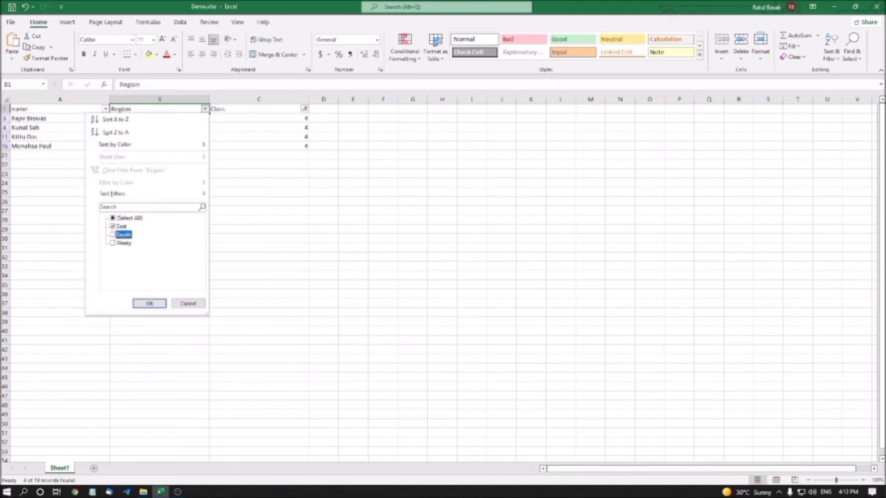
{"action": "key", "text": "Tab"}
{"action": "key", "text": "Return"}
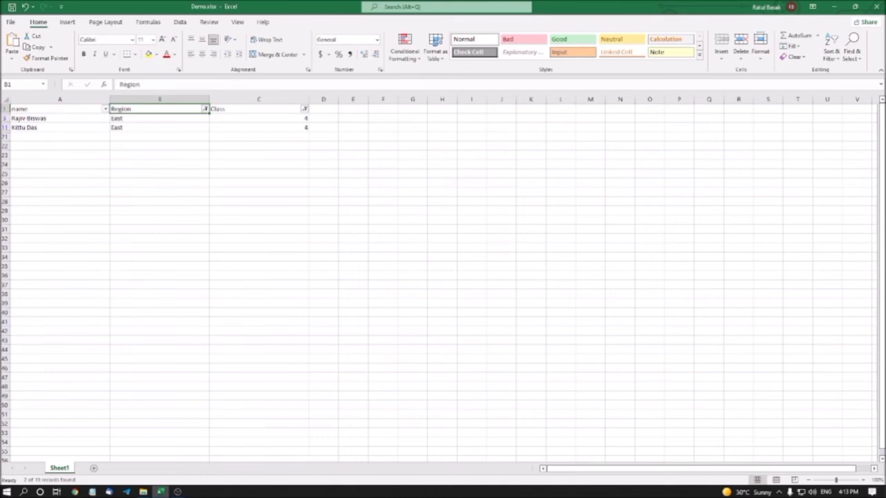
Check the Region values of the rows filtered by both class 4 and East.
{"action": "left_click", "coordinate": [159, 118]}
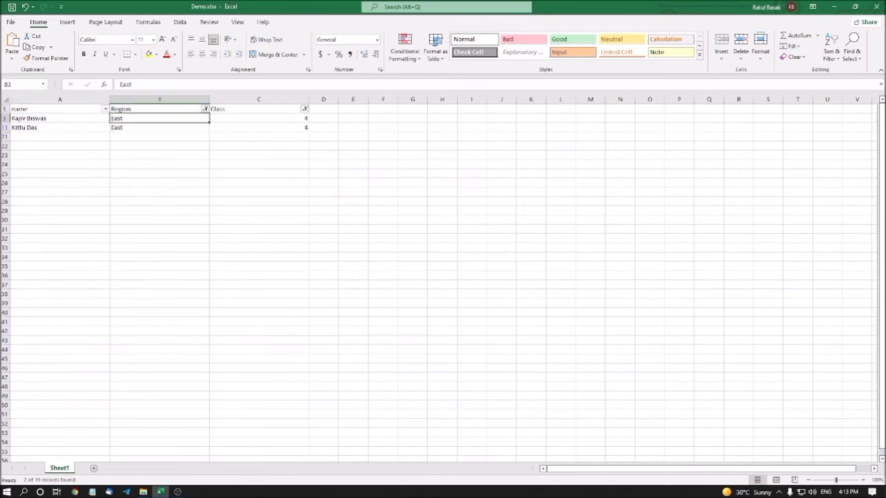
{"action": "left_click", "coordinate": [159, 127]}
{"action": "left_click", "coordinate": [159, 136]}
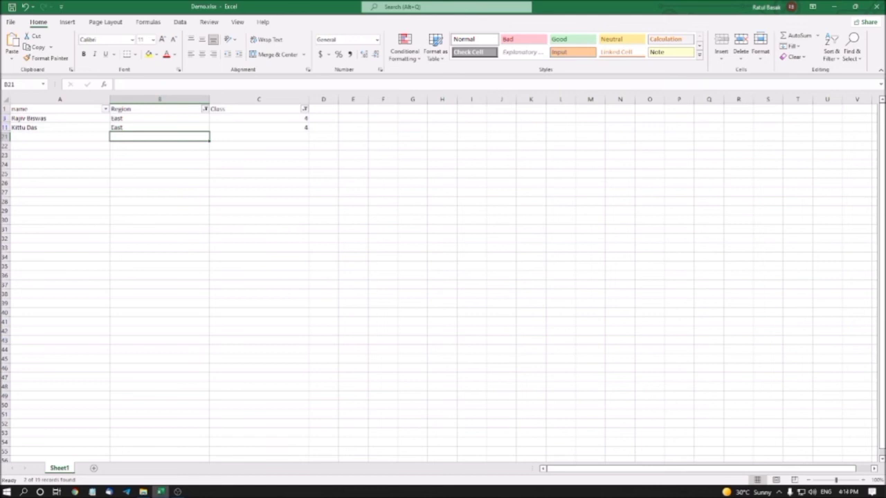
{"action": "key", "text": "Up"}
{"action": "key", "text": "Up"}
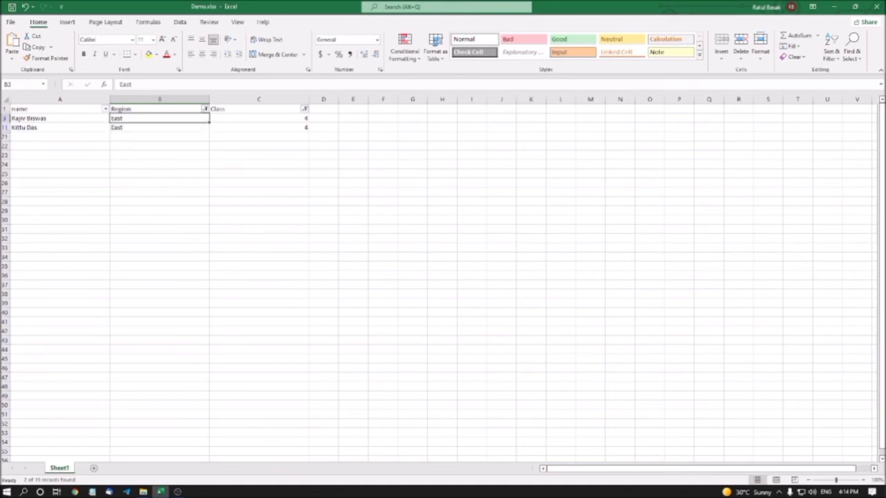
{"action": "key", "text": "Up"}
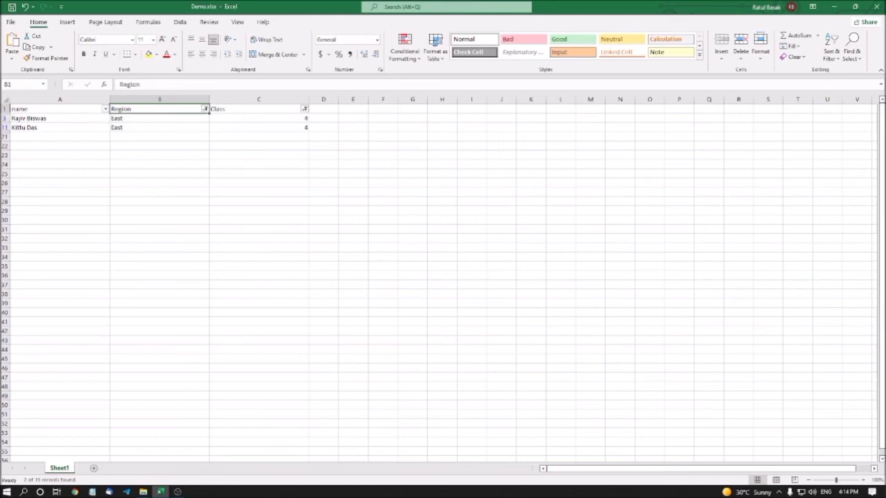